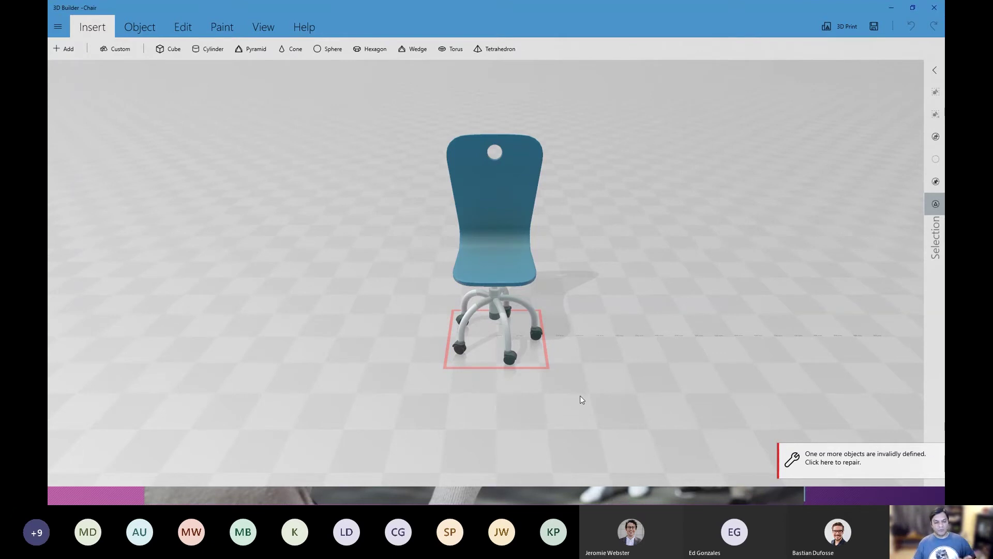
# - View the chair model from another angle, check which file formats it can be saved in, and close 3D Builder without saving
pyautogui.moveTo(553, 360); pyautogui.dragTo(664, 308)
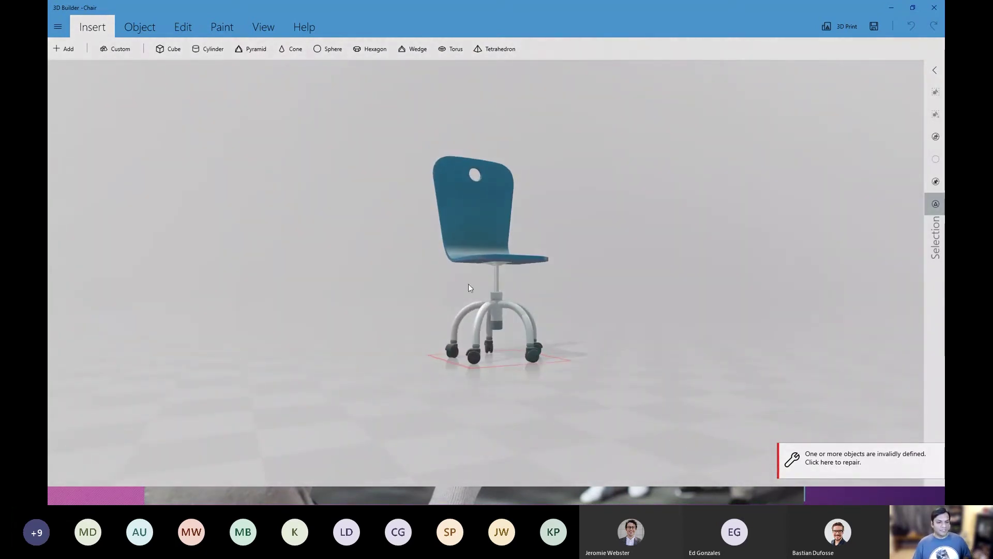
pyautogui.click(58, 27)
pyautogui.click(101, 107)
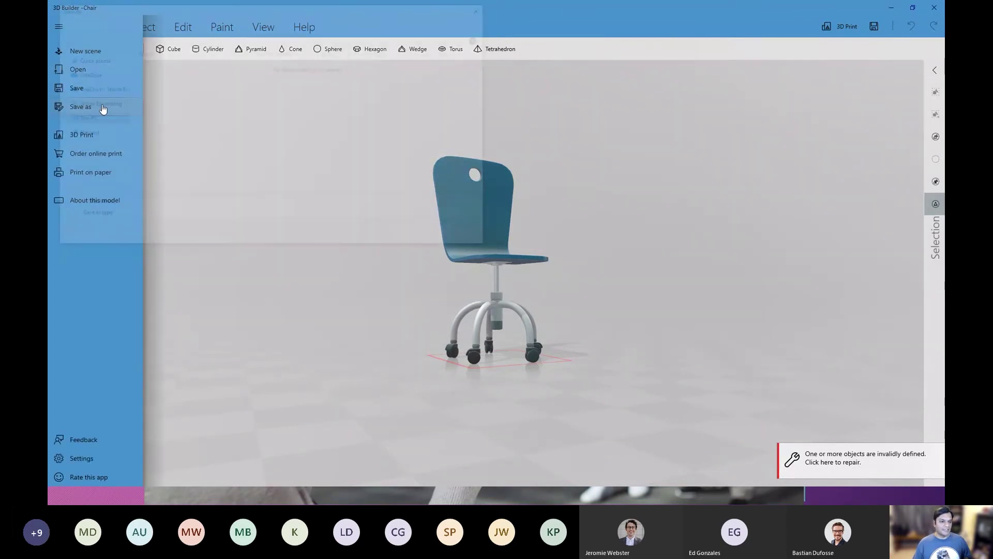
pyautogui.click(173, 216)
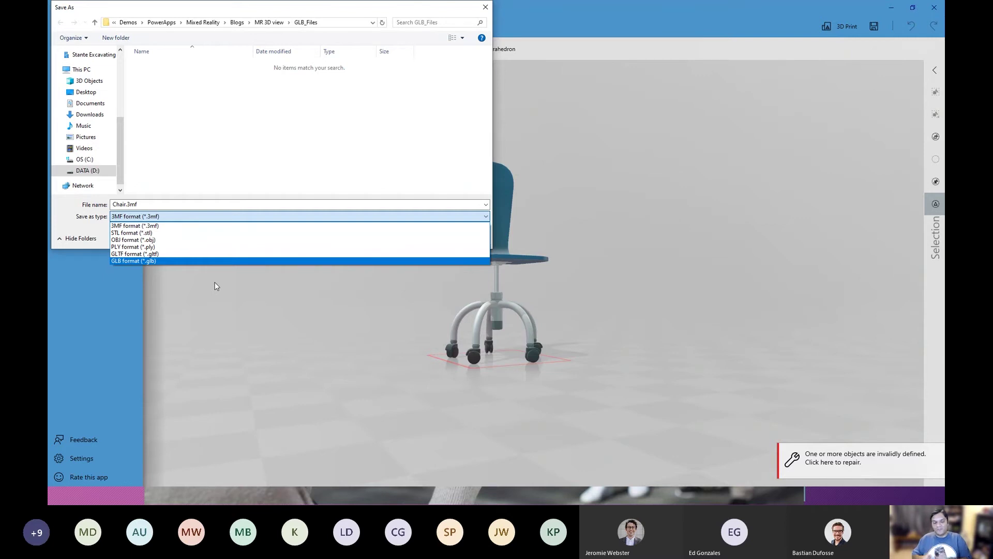
pyautogui.click(485, 7)
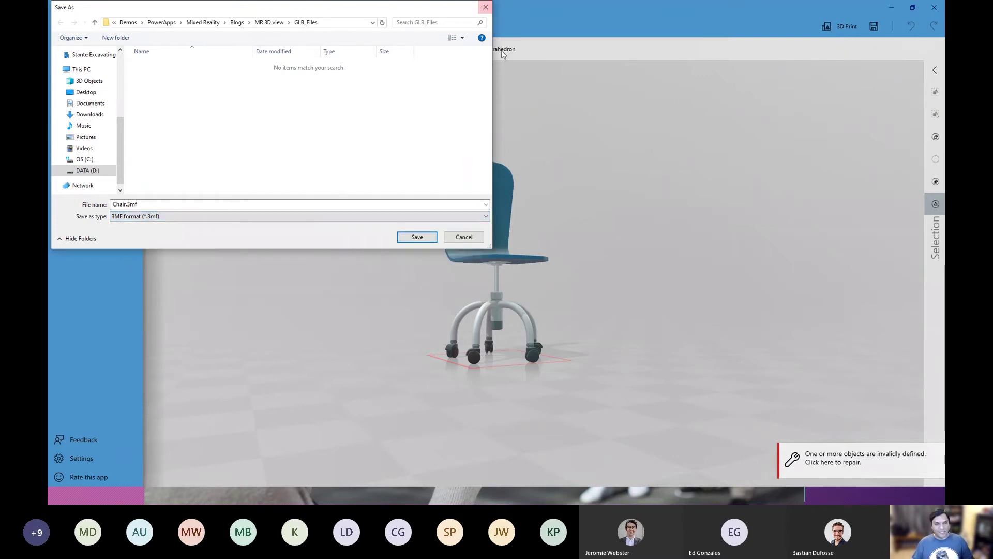
pyautogui.click(460, 240)
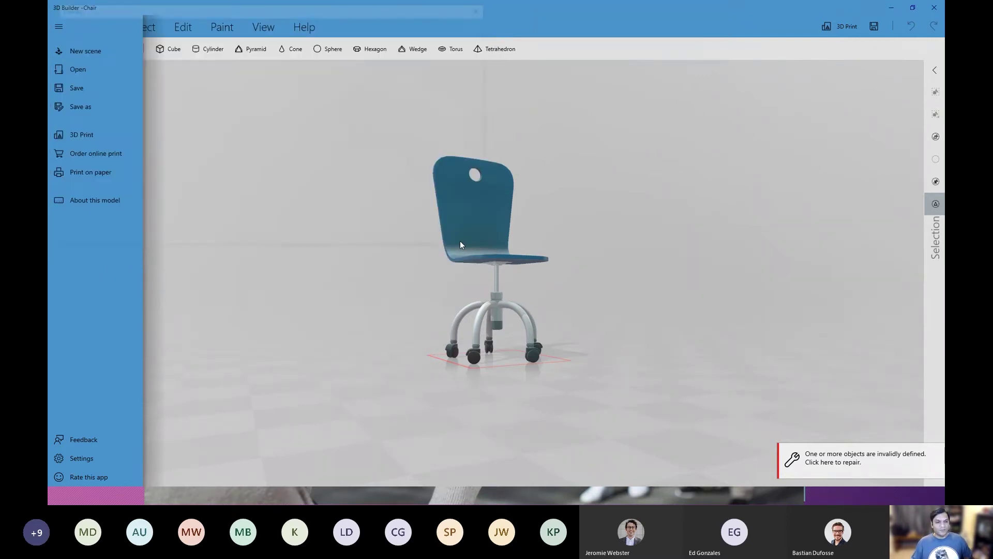
pyautogui.click(356, 236)
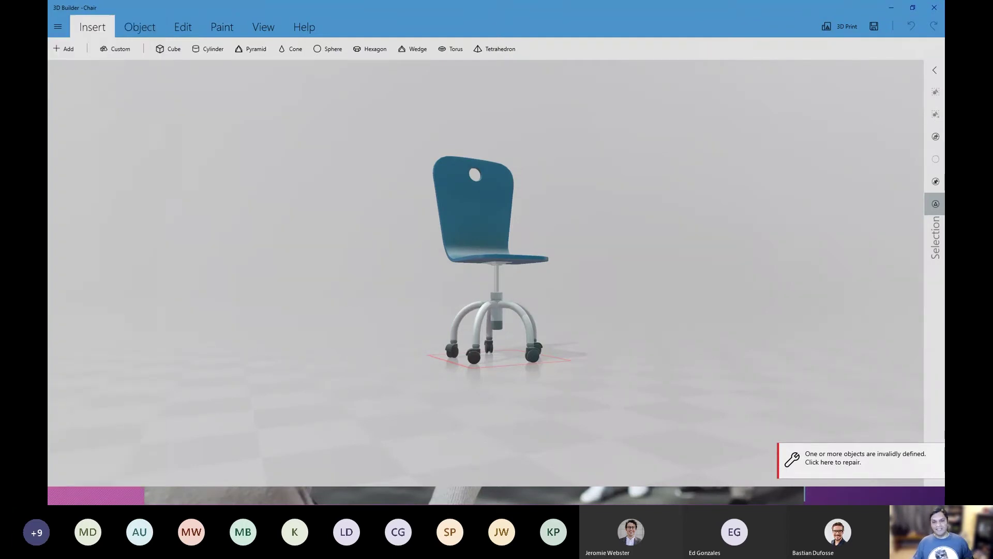
pyautogui.click(934, 7)
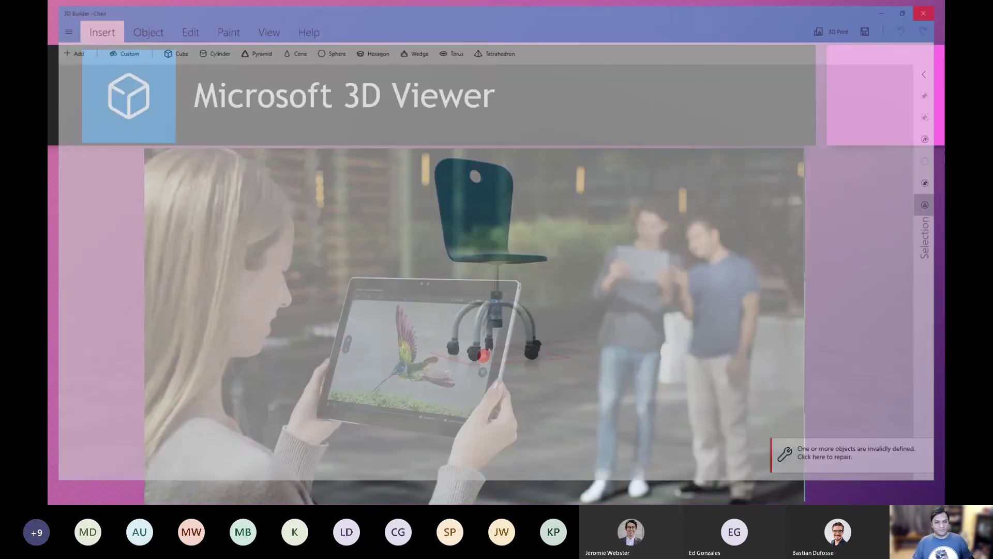
pyautogui.click(835, 294)
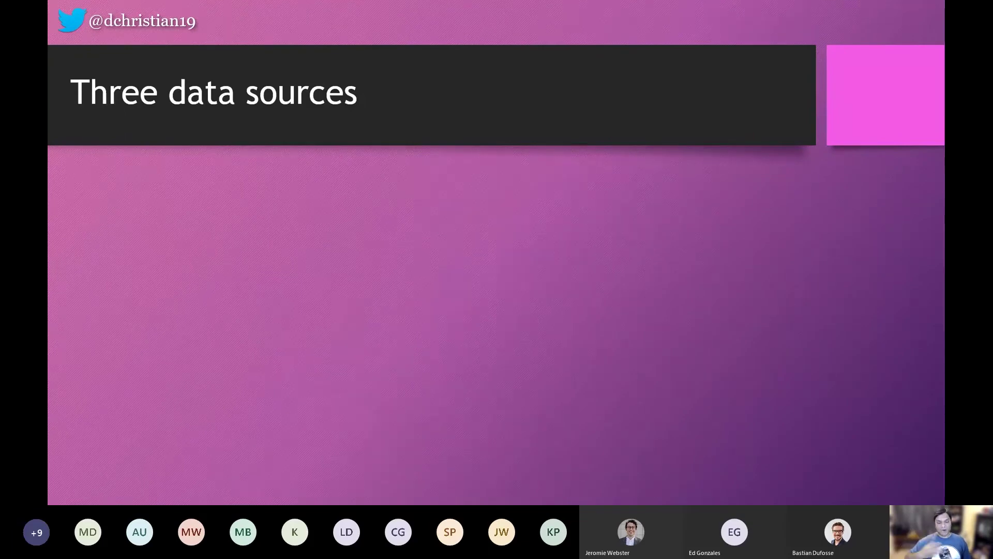
pyautogui.press('Right')
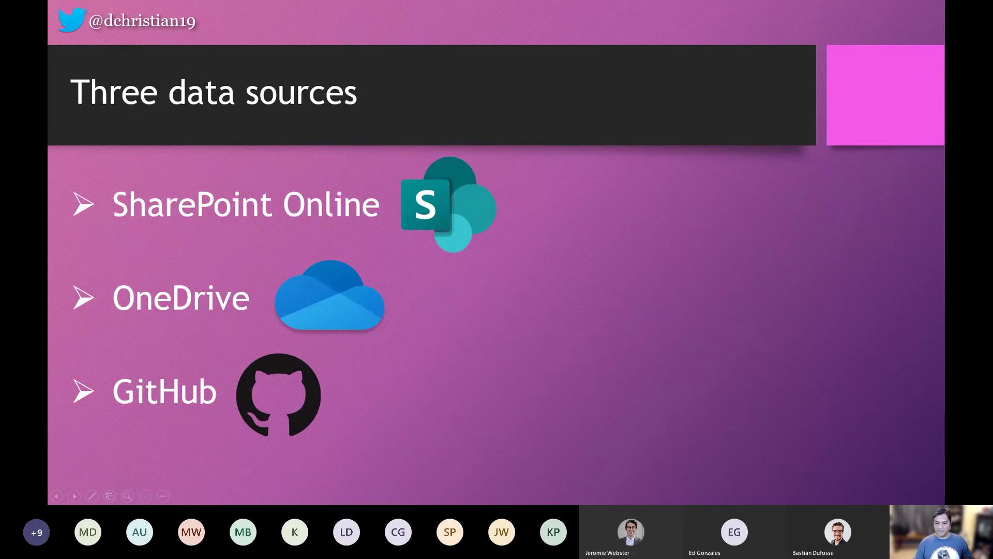
# - Switch to the browser and view the 3D Models list on the POC SharePoint site
pyautogui.hotkey('alt', 'Tab')
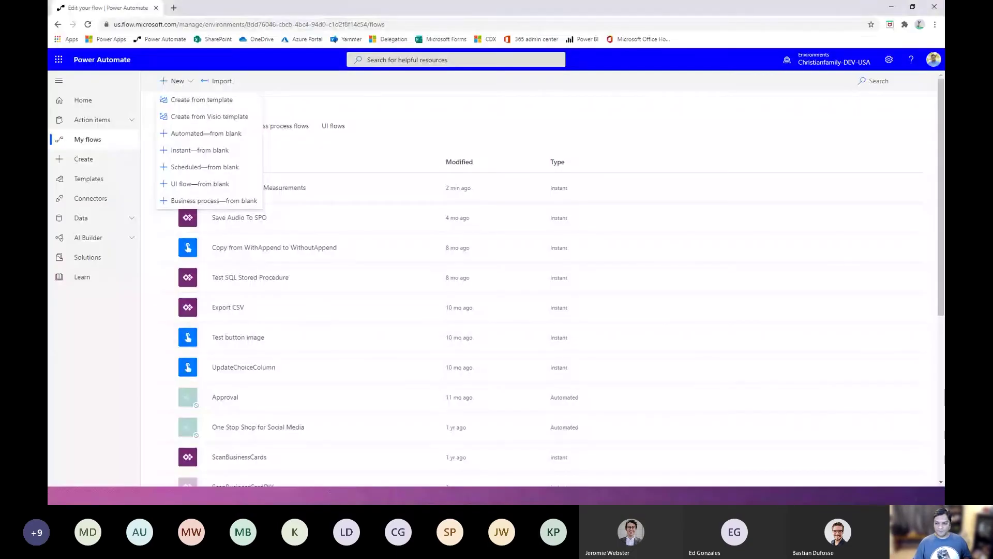
pyautogui.hotkey('alt', 'Tab')
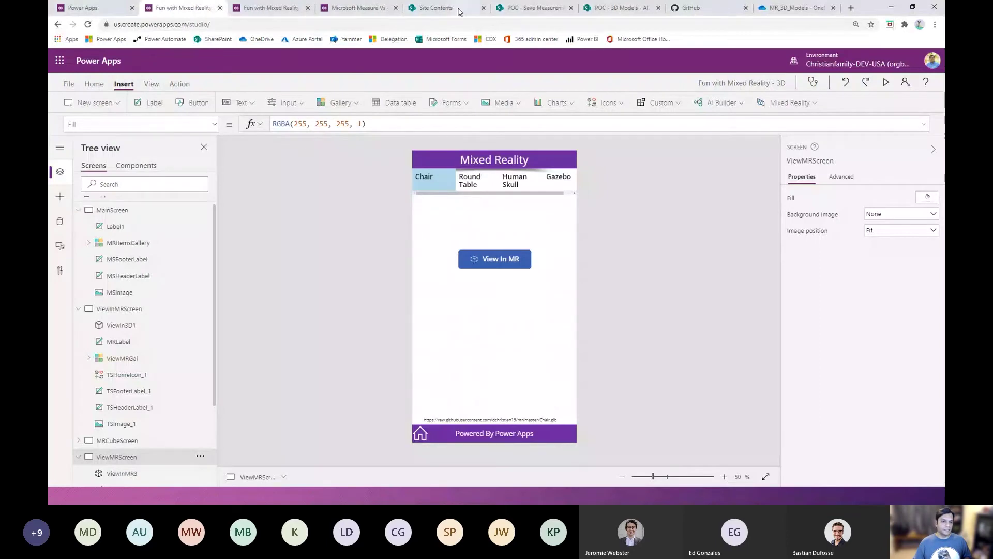
pyautogui.click(620, 8)
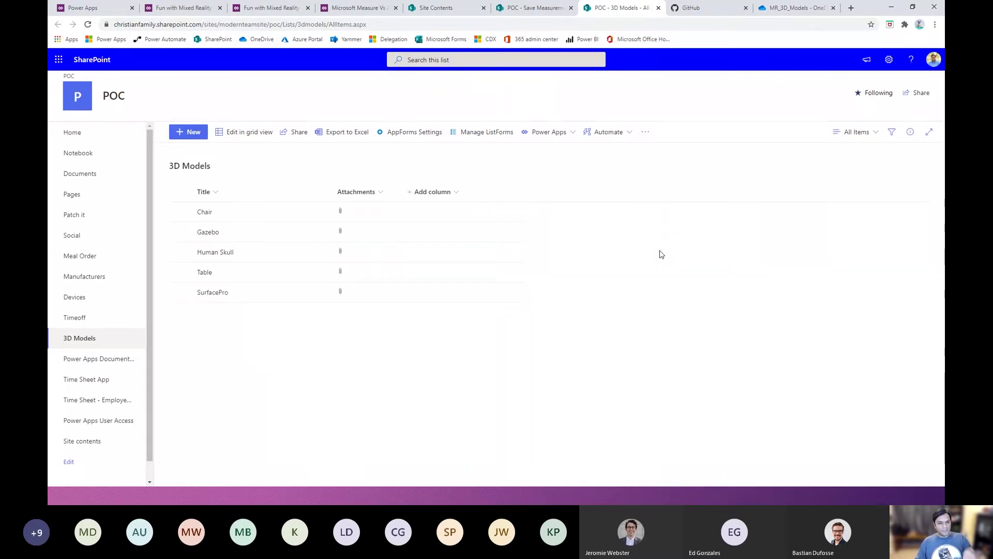
# - Review the MR_3D_Models folder in OneDrive, open its MR_3D_Models.xlsx workbook to examine the model table, and close the workbook
pyautogui.click(797, 8)
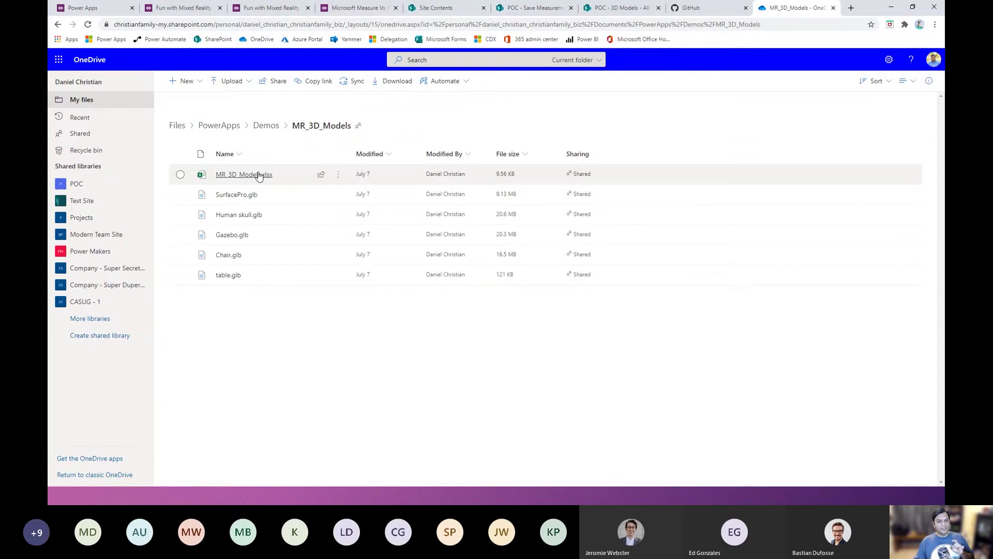
pyautogui.moveTo(258, 177)
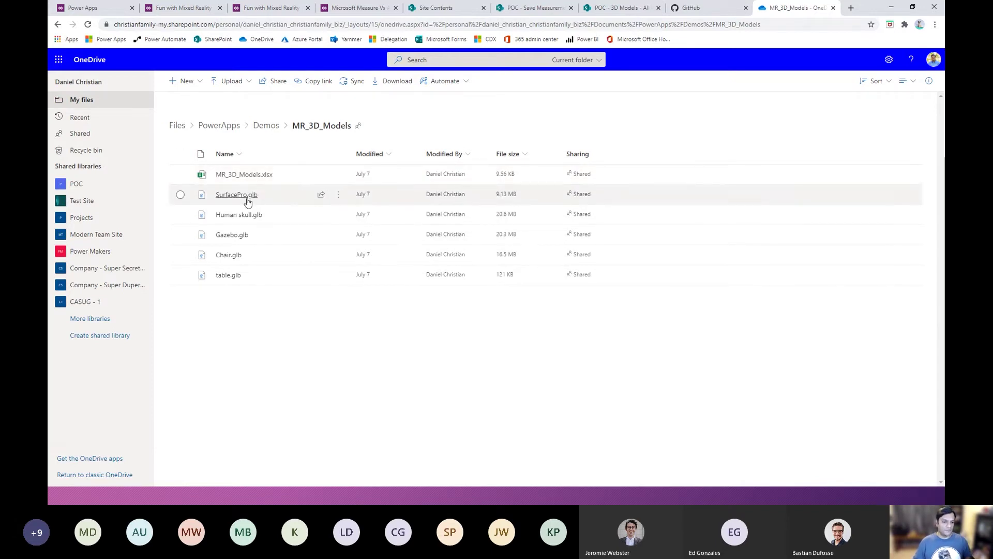
pyautogui.moveTo(247, 202)
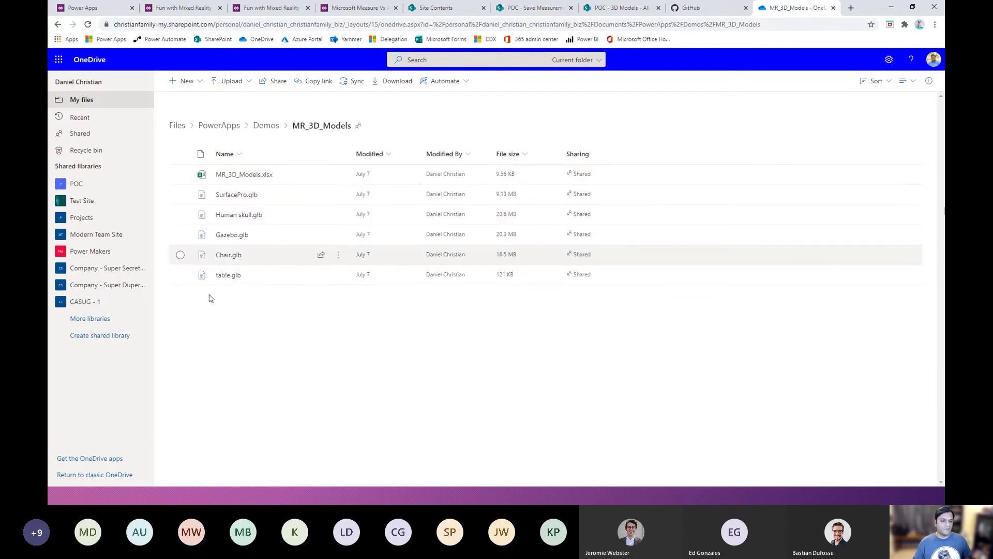
pyautogui.click(251, 175)
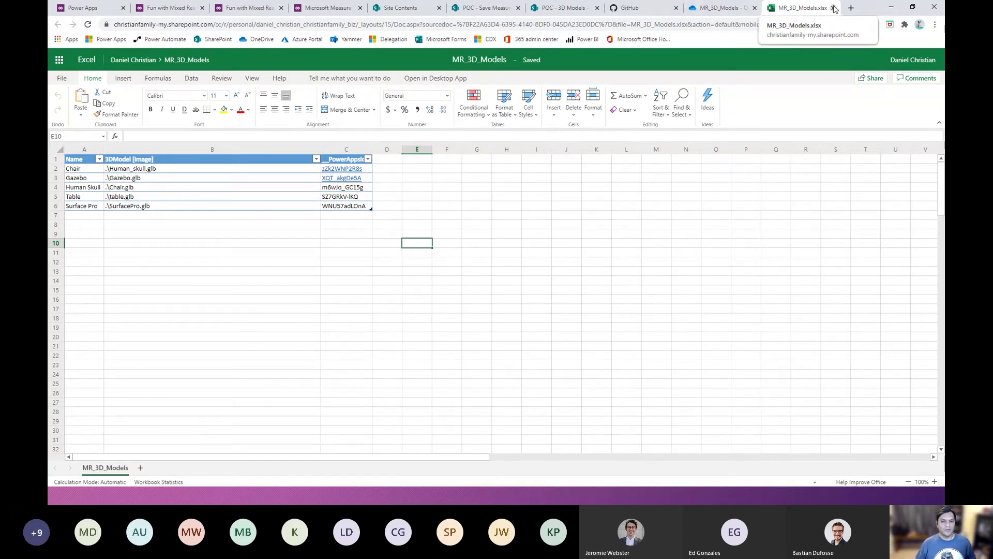
pyautogui.click(834, 8)
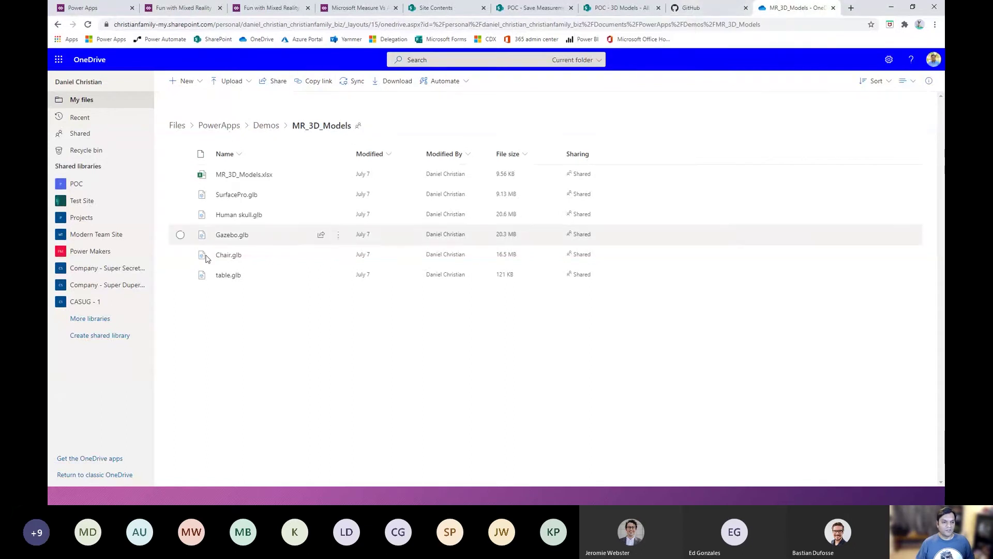
# - Open the MR repository on GitHub and examine its list of GLB model files
pyautogui.click(685, 10)
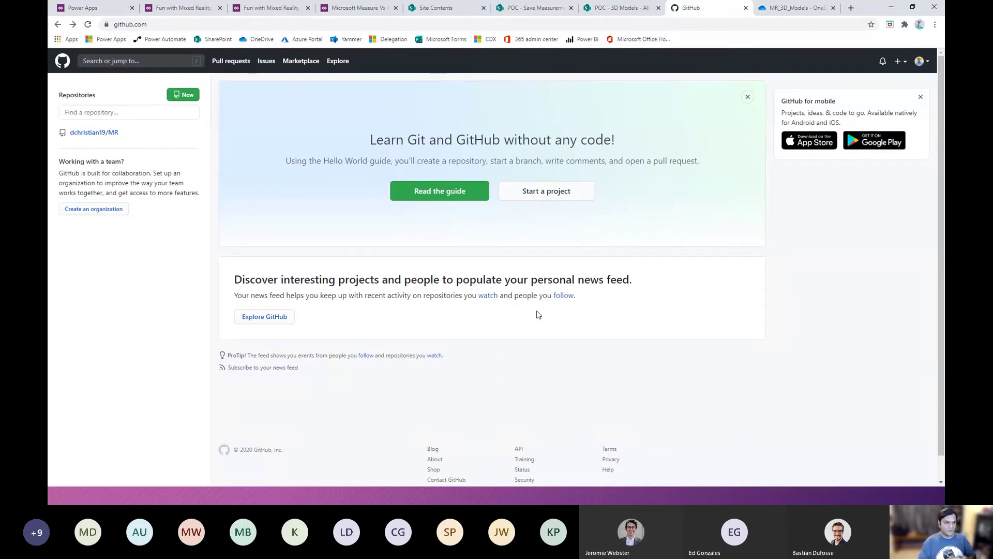
pyautogui.click(91, 136)
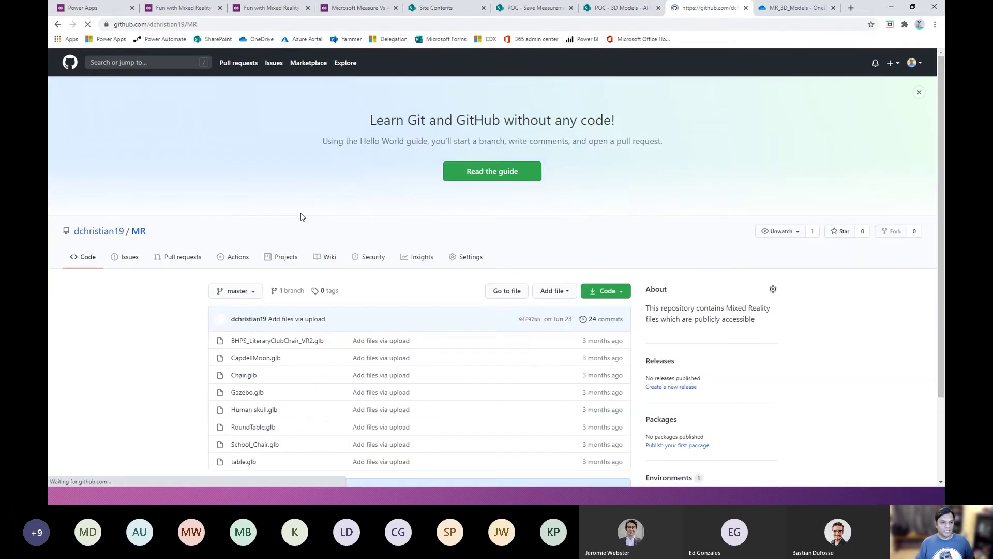
pyautogui.scroll(-2, 280, 440)
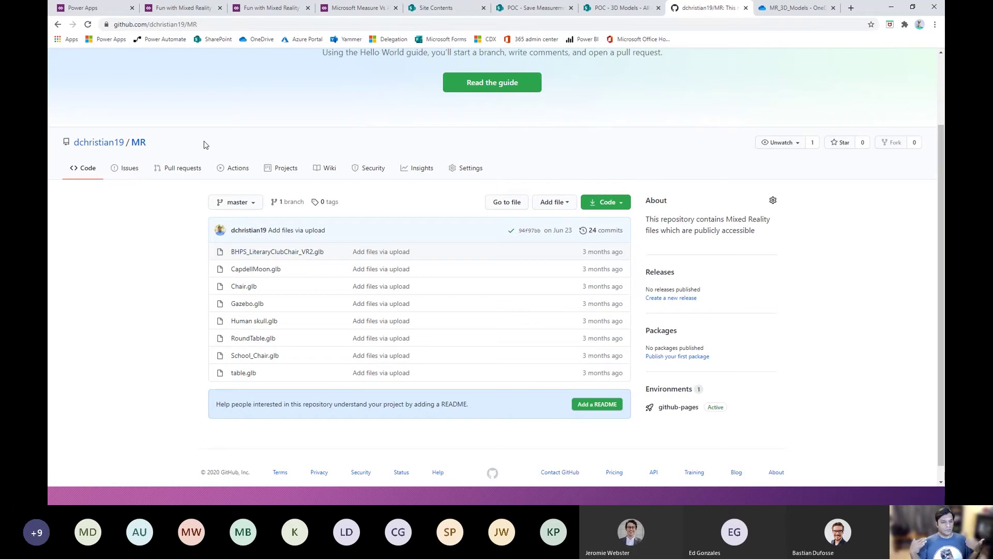
# - Create a blank canvas app with phone layout in Power Apps and dismiss its welcome dialog
pyautogui.click(282, 9)
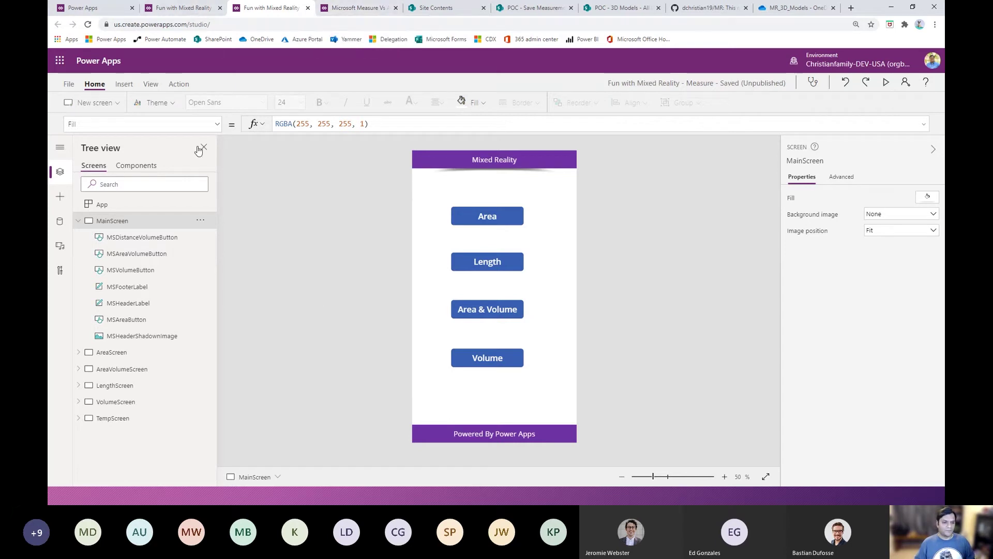
pyautogui.click(195, 8)
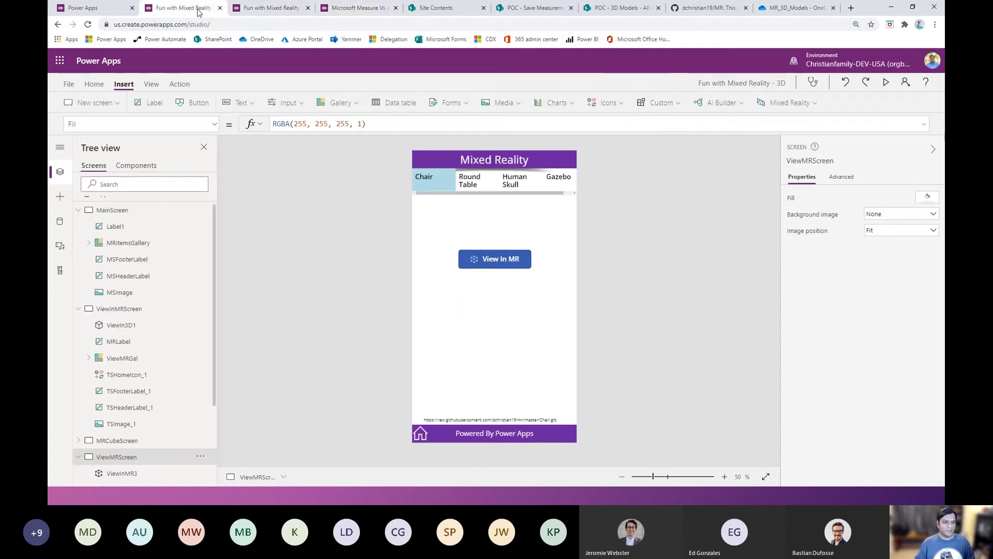
pyautogui.click(77, 8)
pyautogui.click(199, 84)
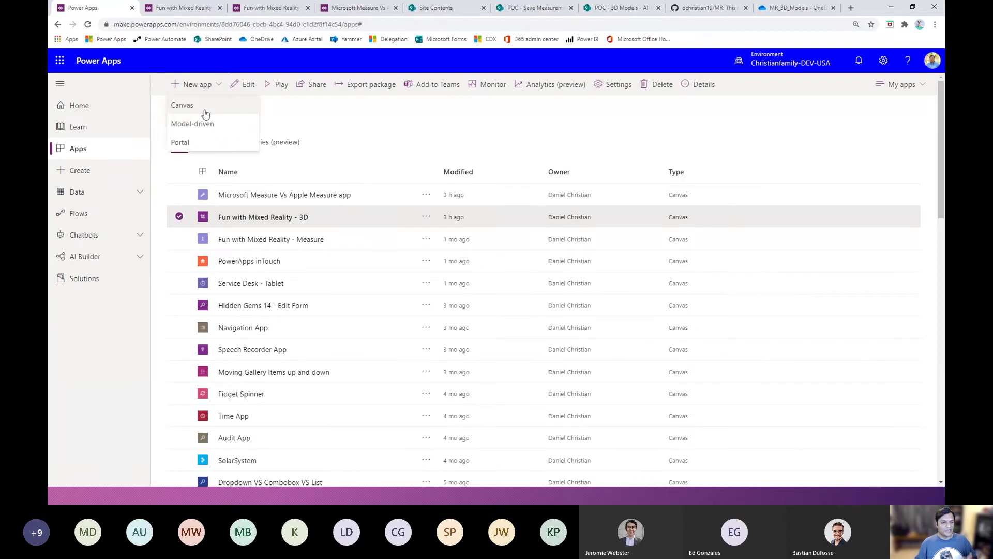
pyautogui.click(204, 111)
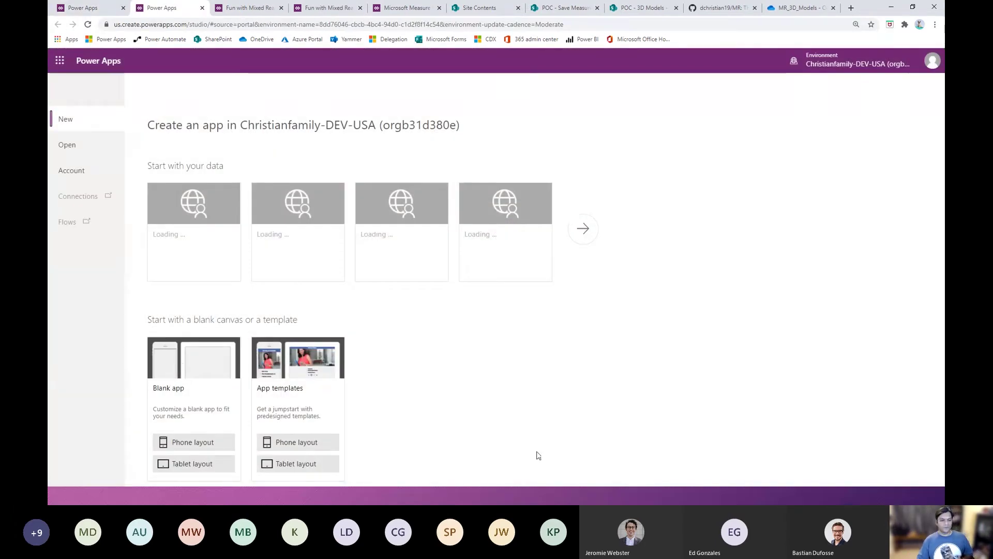
pyautogui.click(223, 443)
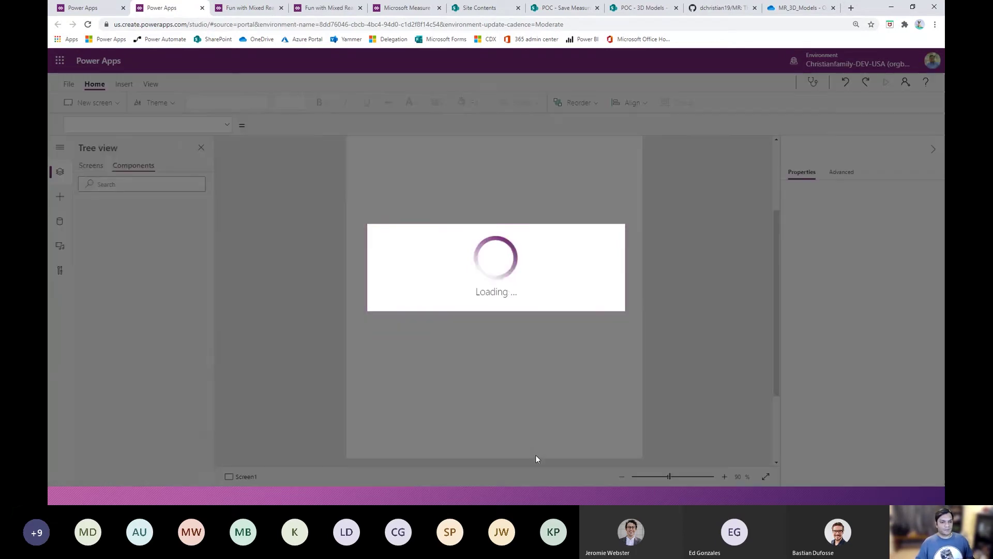
pyautogui.click(581, 341)
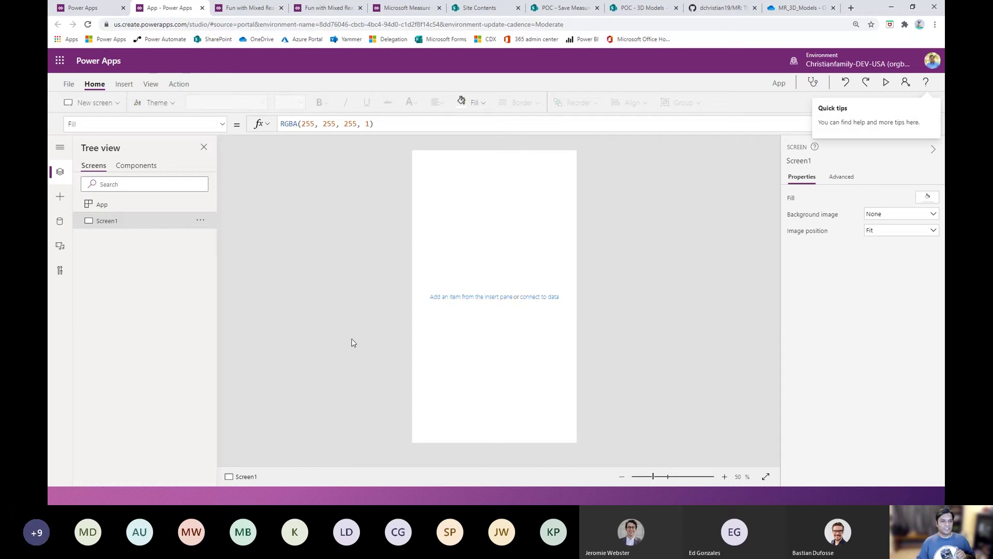
# - Check the Mixed reality features option among the app's experimental features in the advanced settings, and return to the app's screen
pyautogui.click(72, 85)
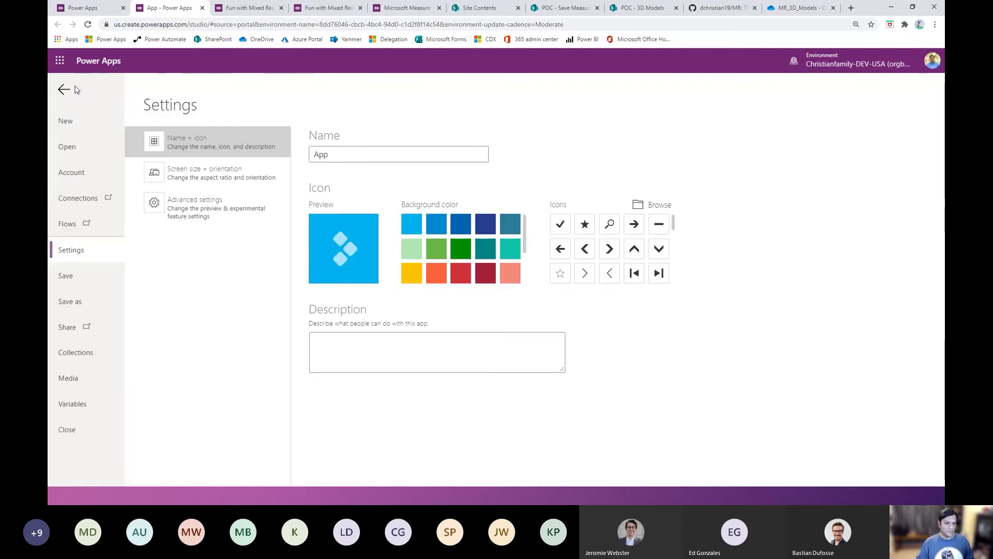
pyautogui.click(183, 216)
pyautogui.scroll(-5, 432, 383)
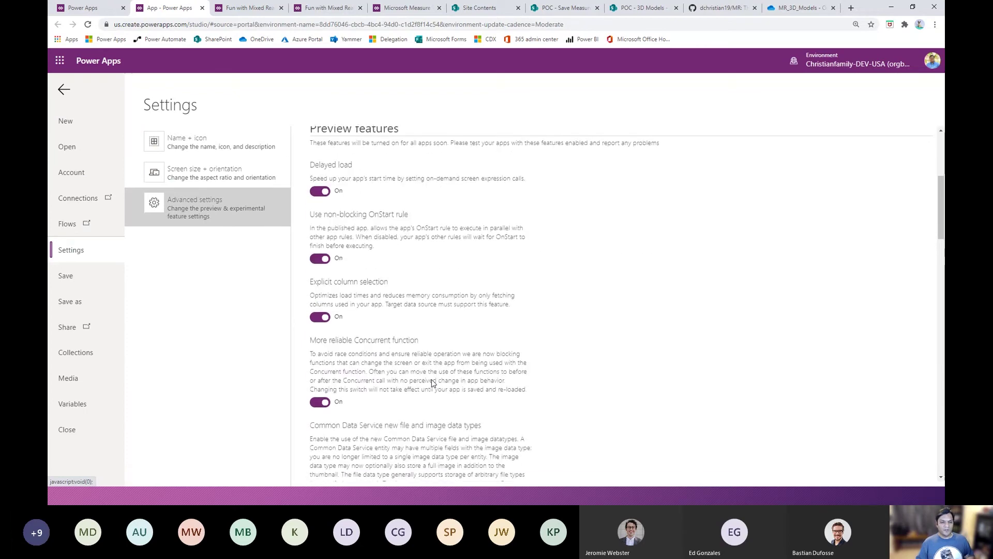
pyautogui.scroll(-12, 432, 383)
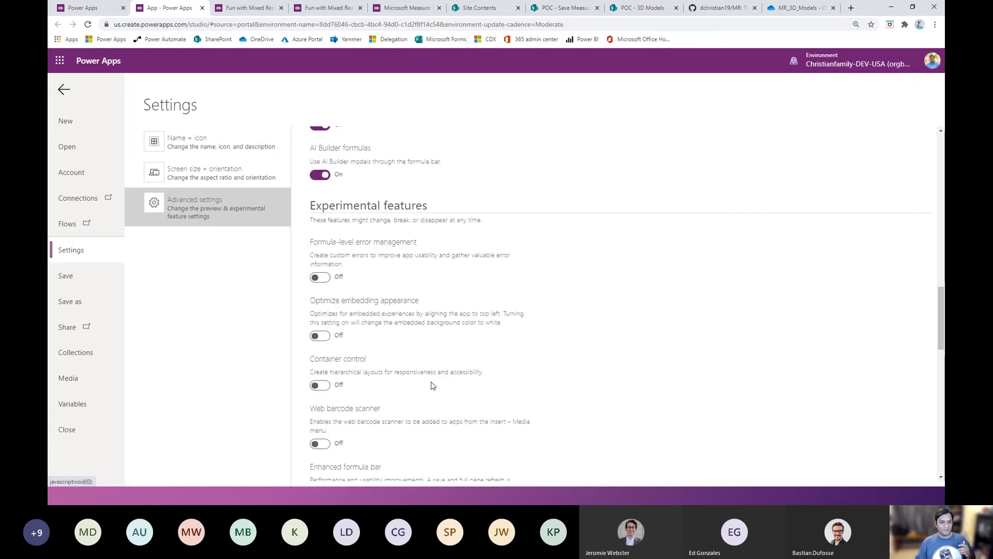
pyautogui.scroll(-3, 432, 385)
pyautogui.scroll(-8, 433, 385)
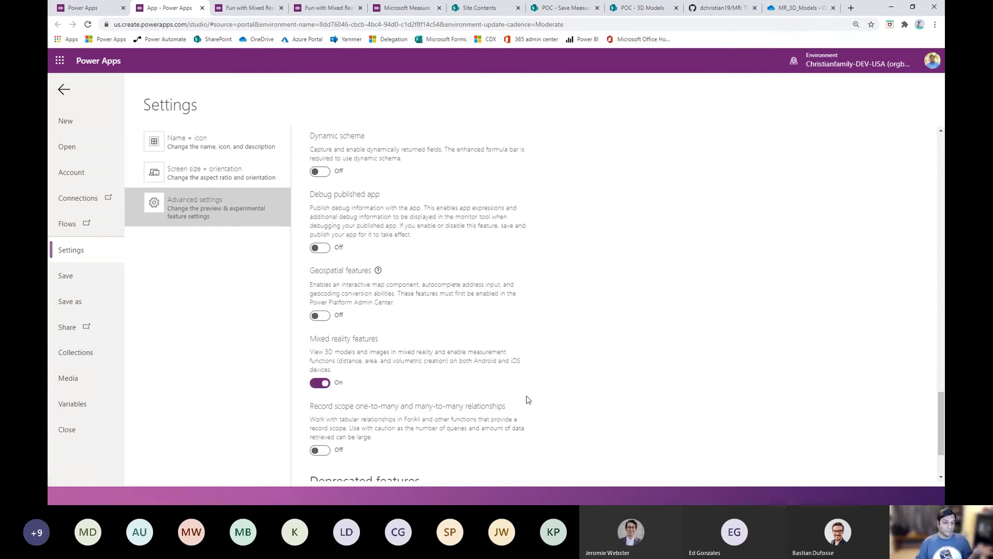
pyautogui.click(65, 92)
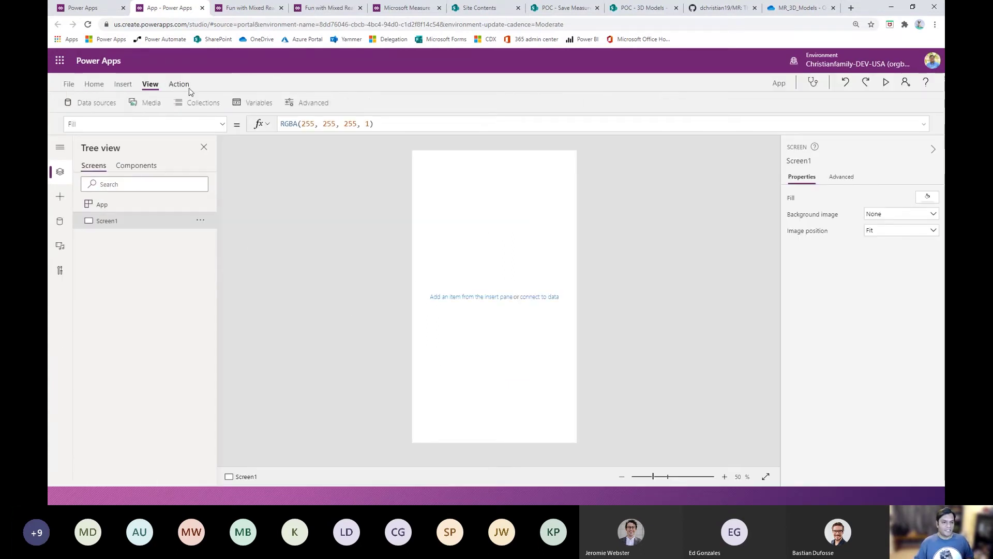
# - Look through the mixed reality controls and the View in 3D media control that can be inserted on the blank screen
pyautogui.click(182, 85)
pyautogui.click(124, 84)
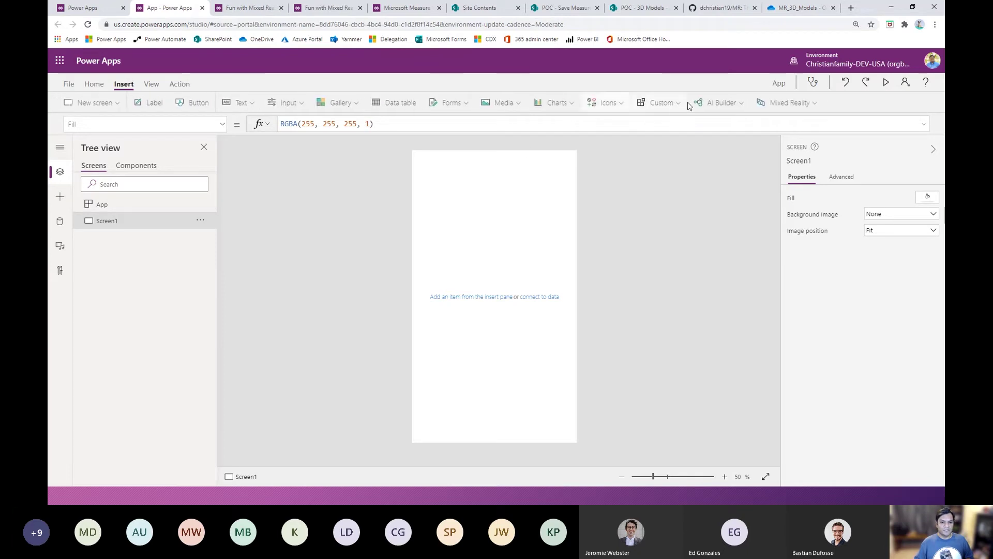
pyautogui.click(792, 104)
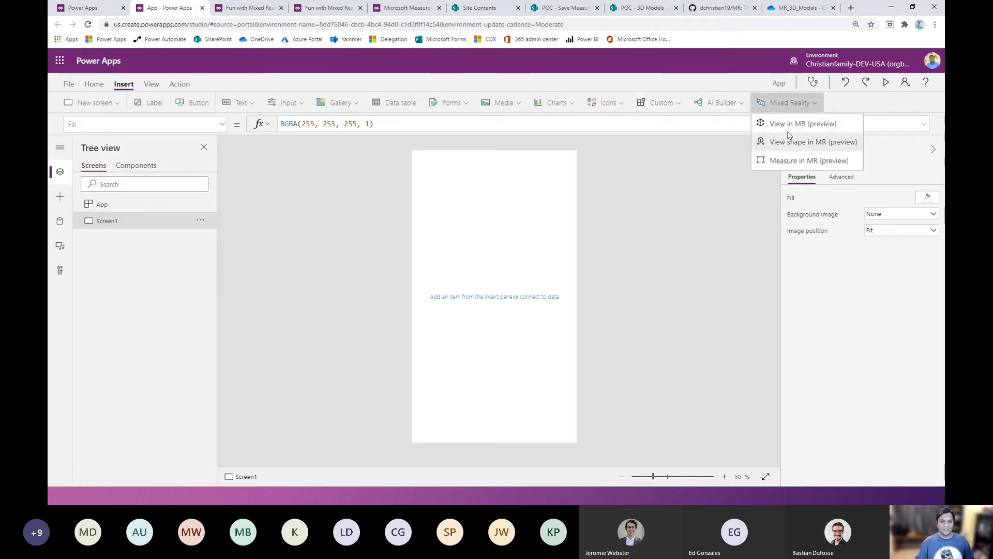
pyautogui.click(711, 264)
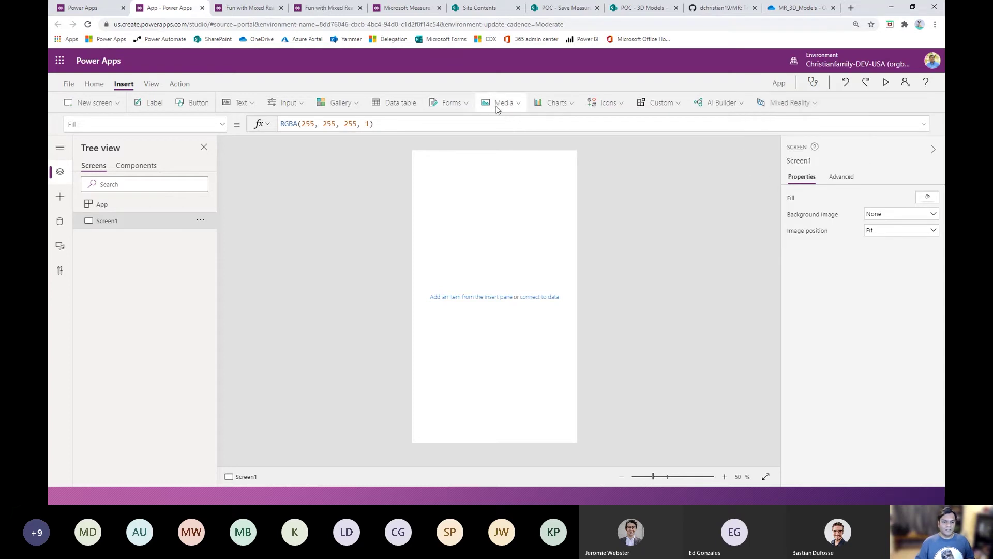
pyautogui.click(500, 102)
pyautogui.scroll(-1, 539, 263)
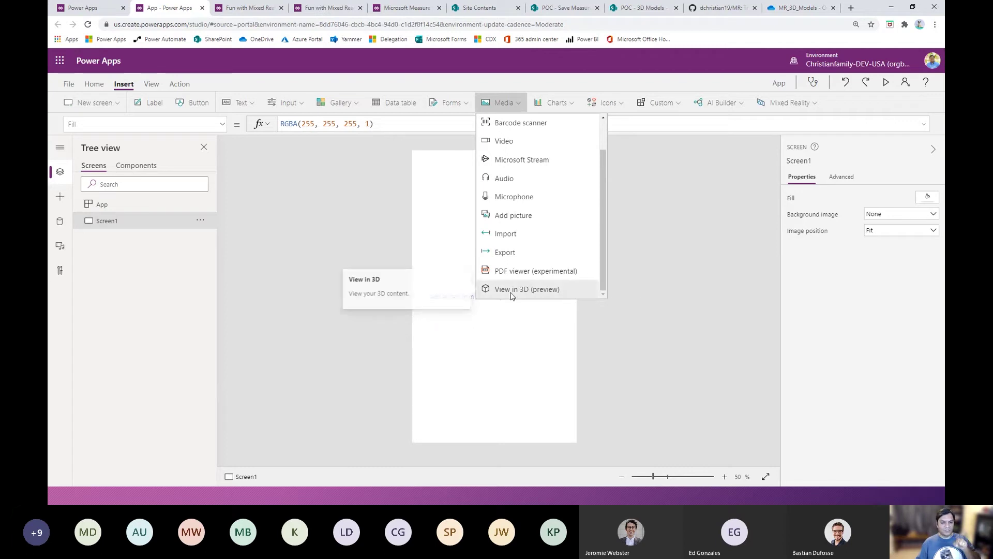
# - Insert a Measure in MR control and place it in the upper part of Screen1
pyautogui.click(782, 106)
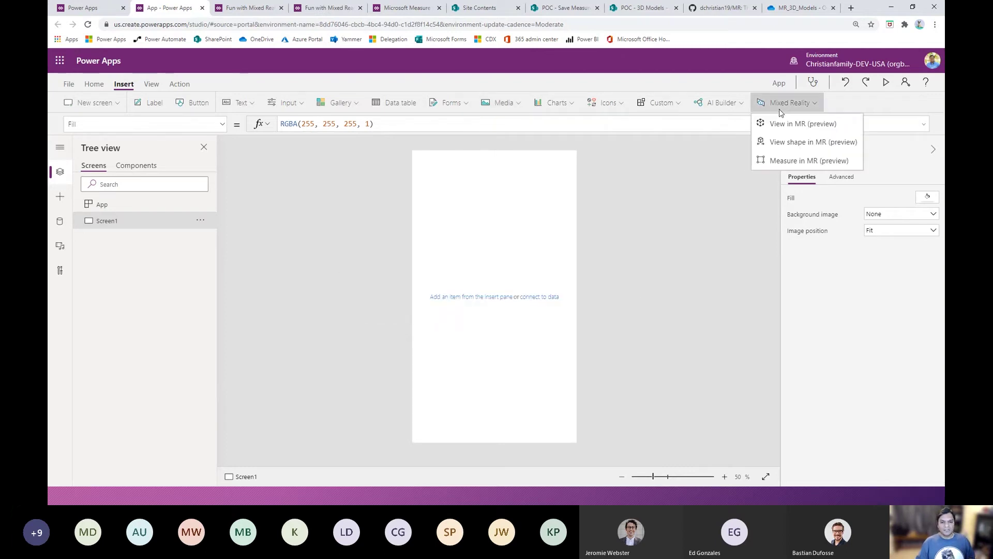
pyautogui.click(785, 161)
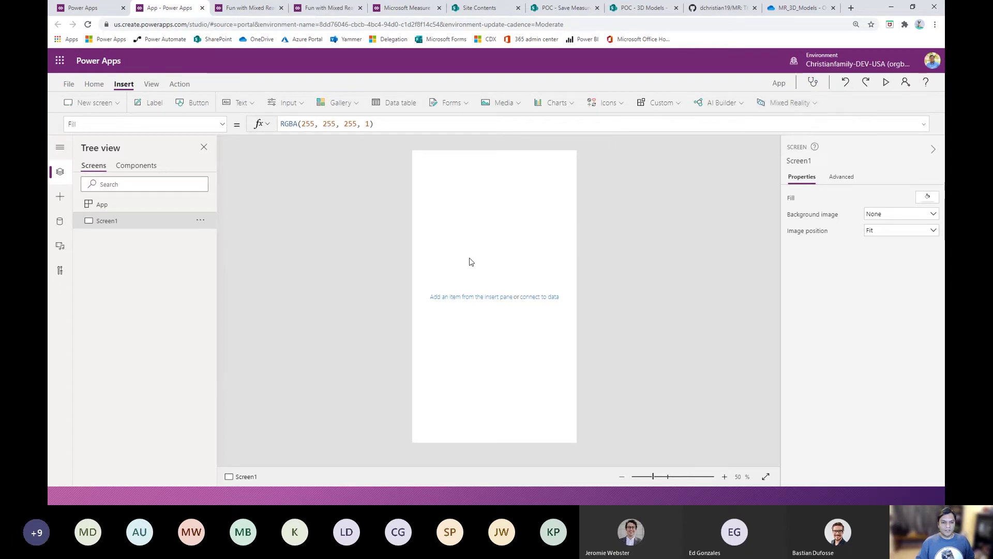
pyautogui.moveTo(473, 180); pyautogui.dragTo(493, 238)
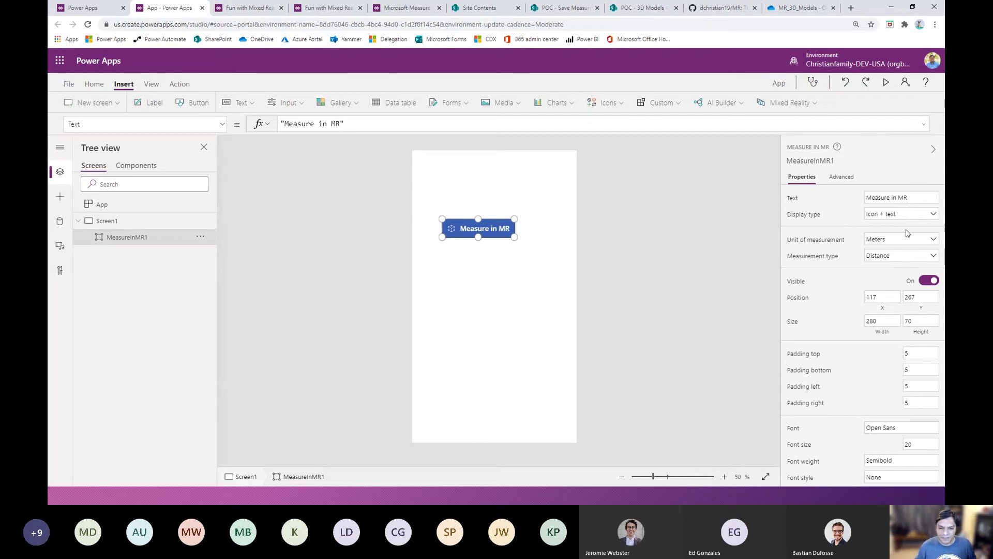
# - Check the Measure in MR control's measurement type and unit options, and move the control to about X 132, Y 267
pyautogui.click(899, 258)
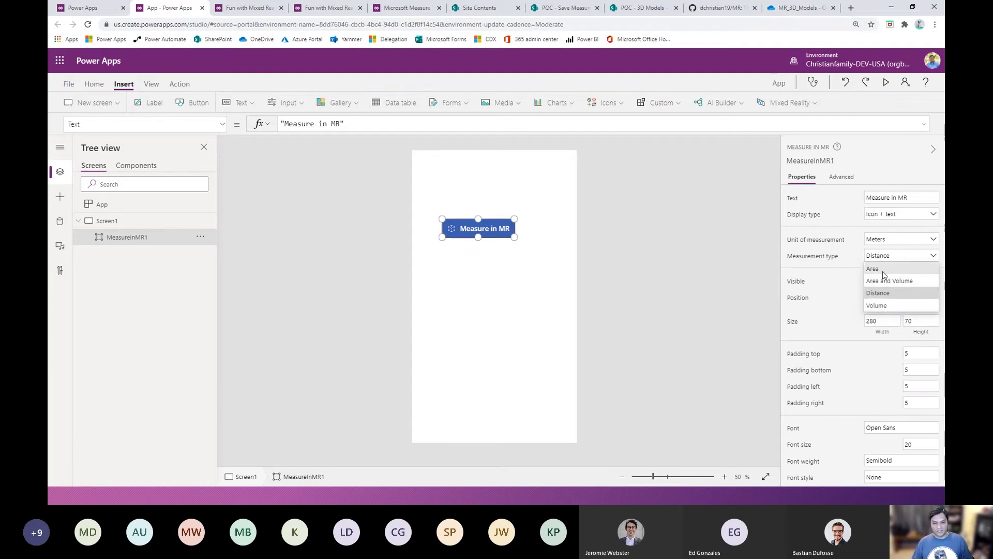
pyautogui.click(892, 241)
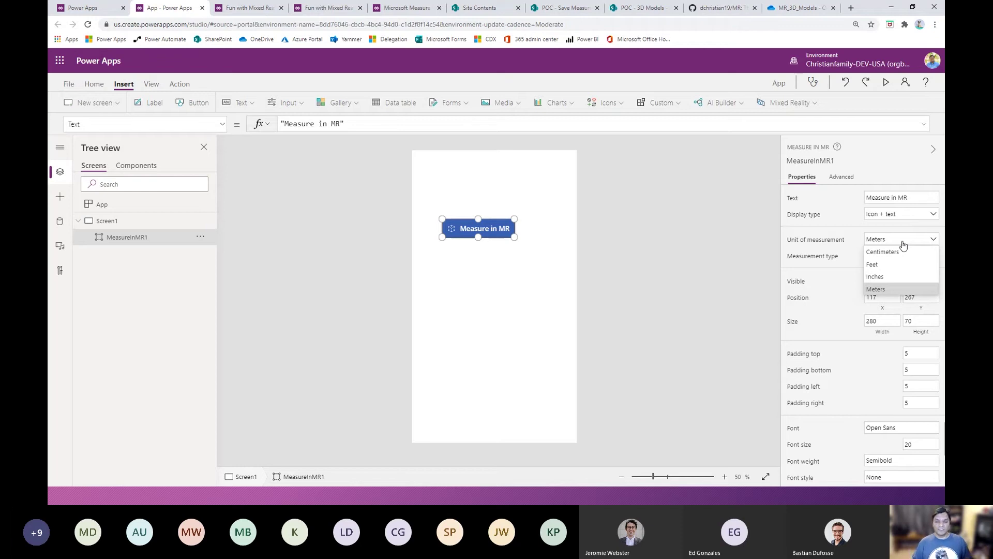
pyautogui.click(636, 280)
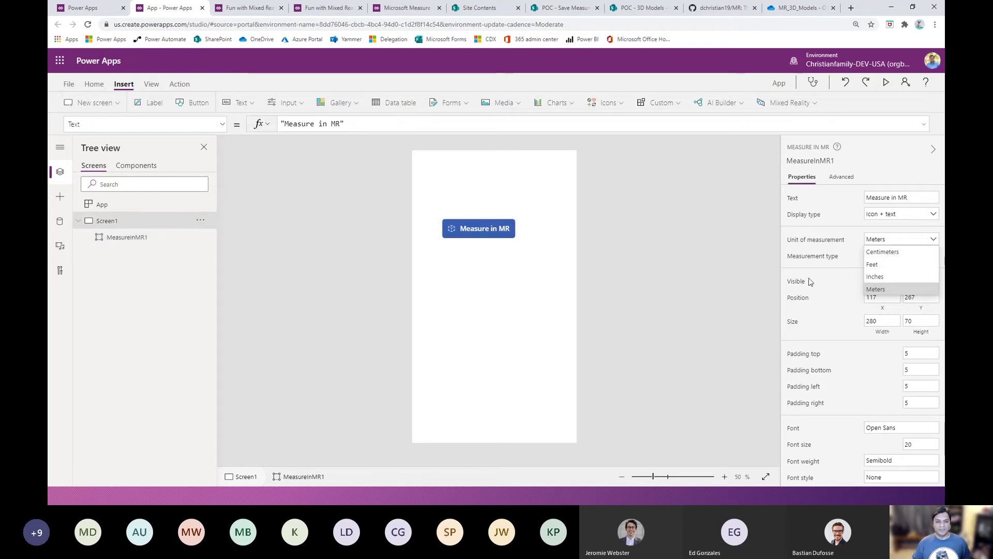
pyautogui.moveTo(451, 236); pyautogui.dragTo(454, 236)
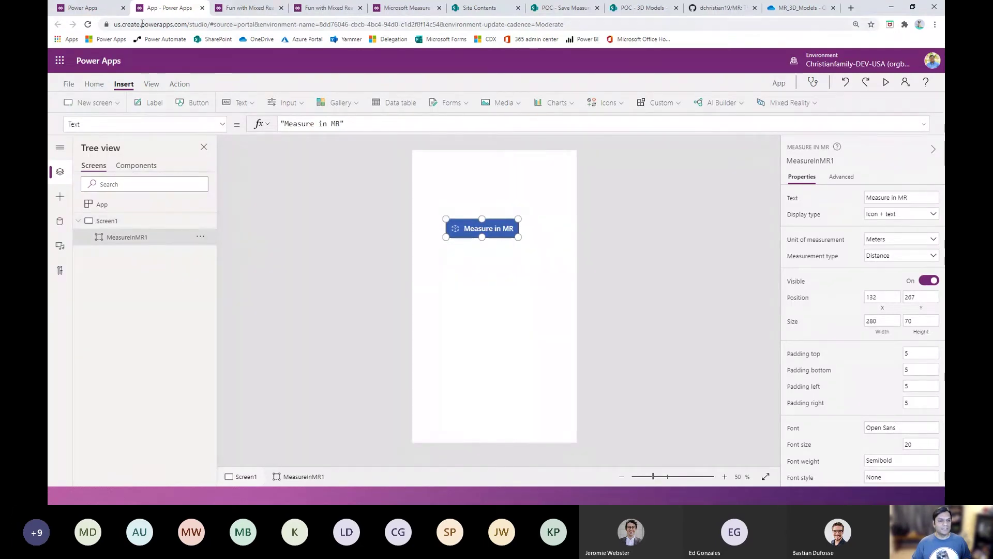
# - Switch to the Fun with Mixed Reality - Measure app, preview it and try Measure Area in MR on its area screen
pyautogui.click(248, 8)
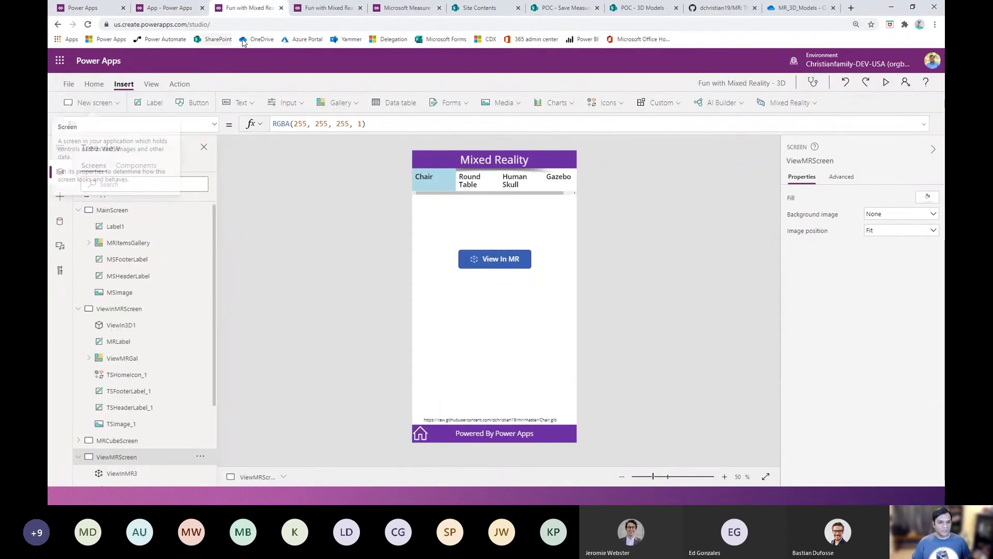
pyautogui.click(311, 8)
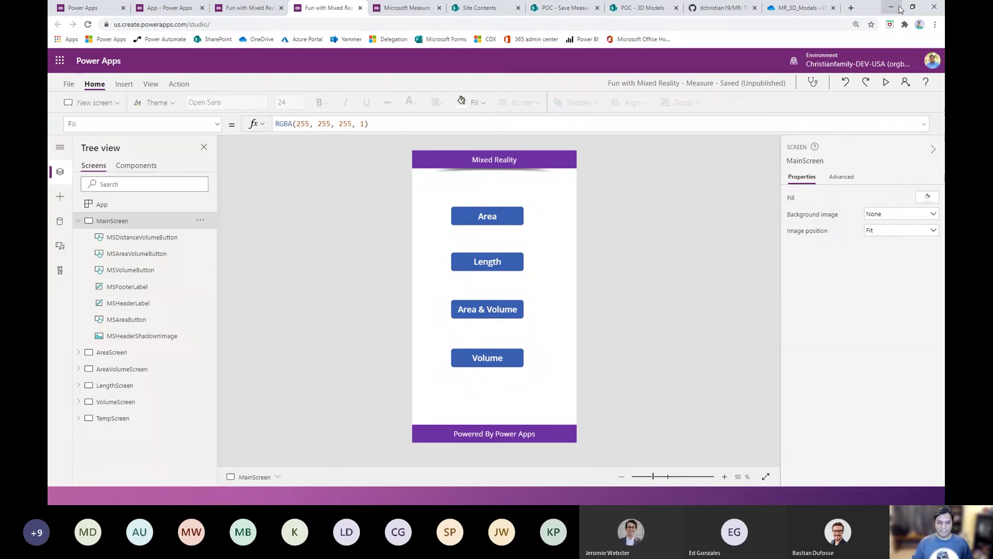
pyautogui.click(885, 82)
pyautogui.click(500, 157)
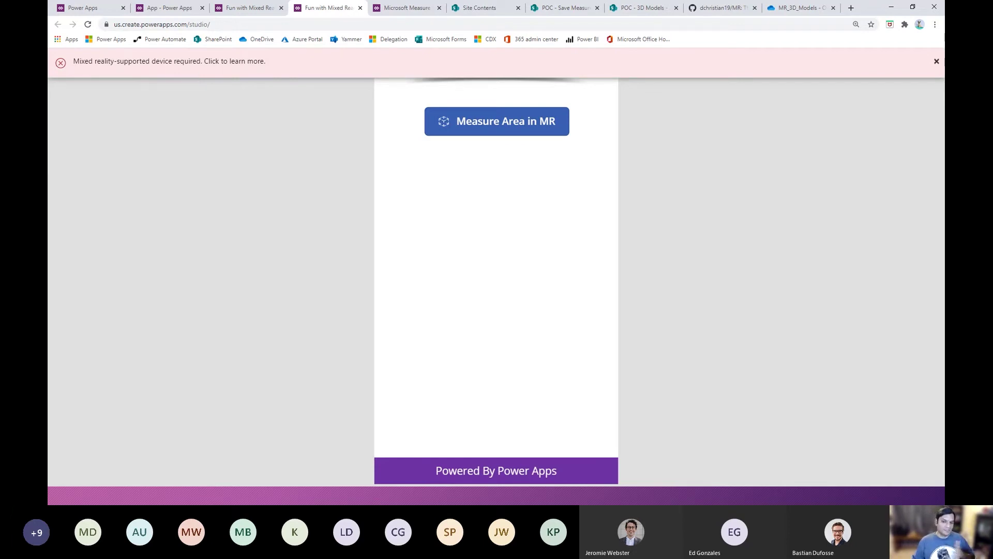
pyautogui.click(931, 64)
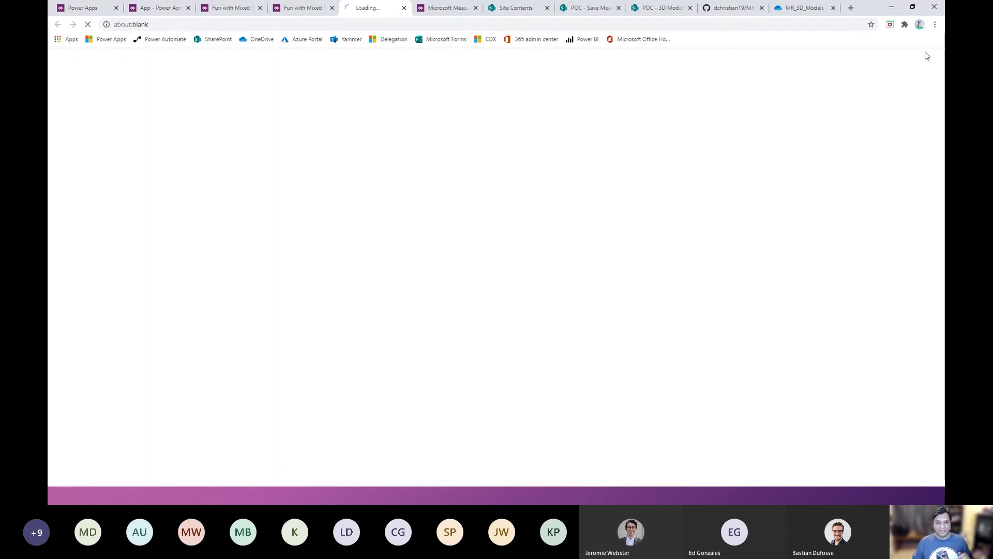
# - Switch to the LonelyScreen AirPlay Receiver and maximize its window to view the area measurement on the mirrored phone
pyautogui.hotkey('alt', 'Tab')
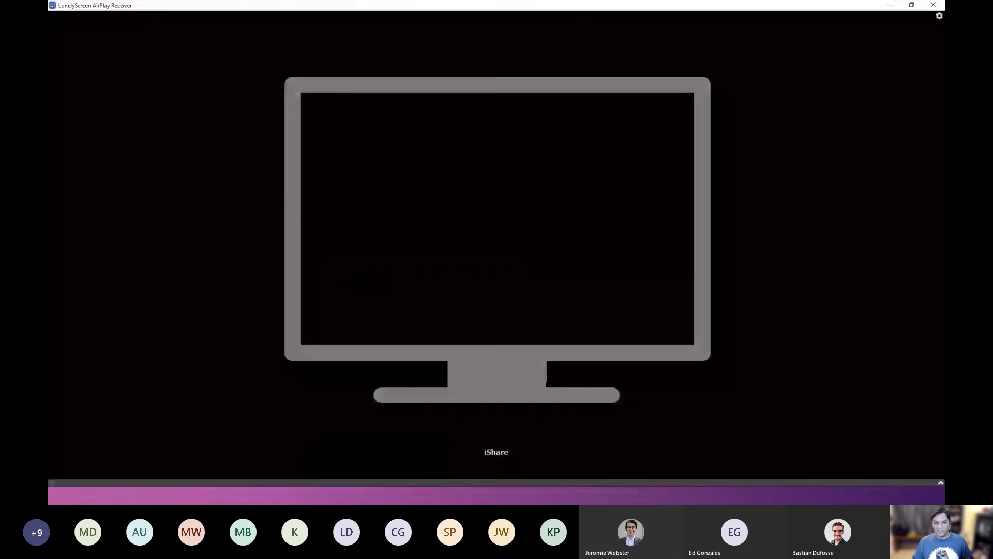
pyautogui.click(933, 5)
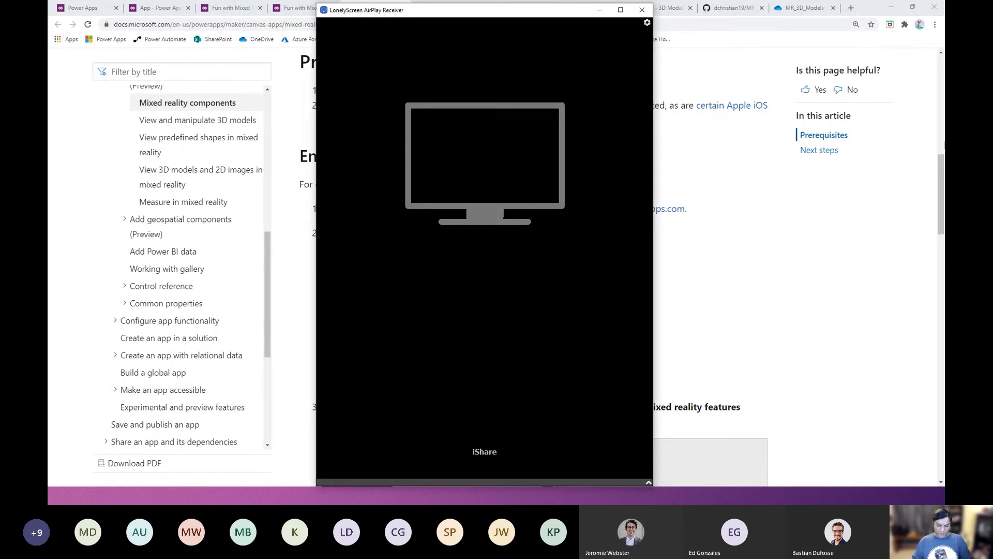
pyautogui.click(621, 10)
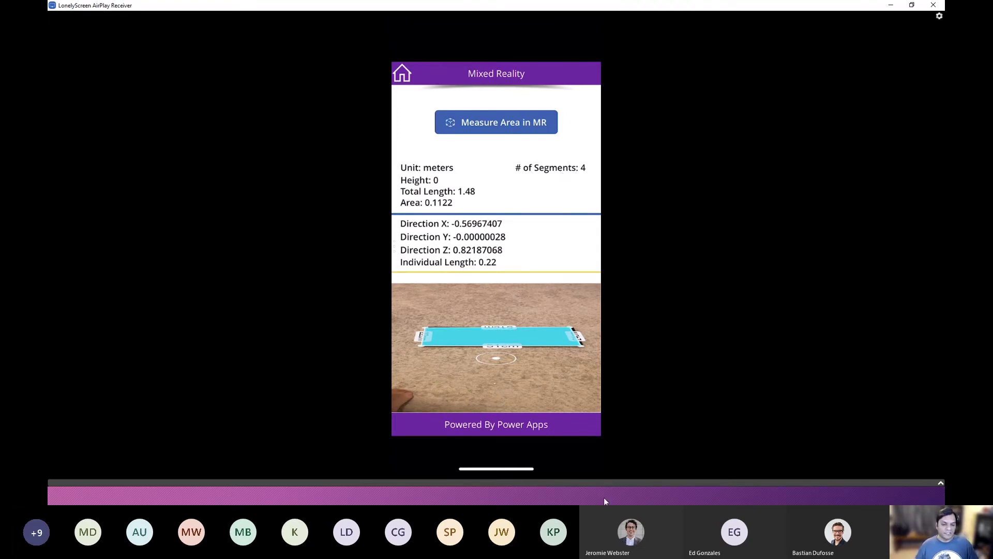
pyautogui.click(832, 501)
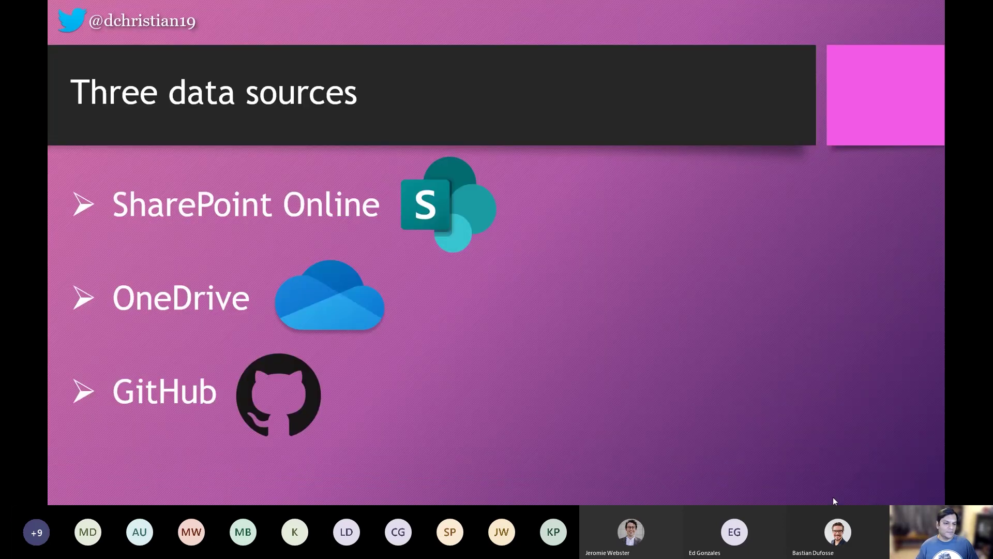
pyautogui.click(829, 459)
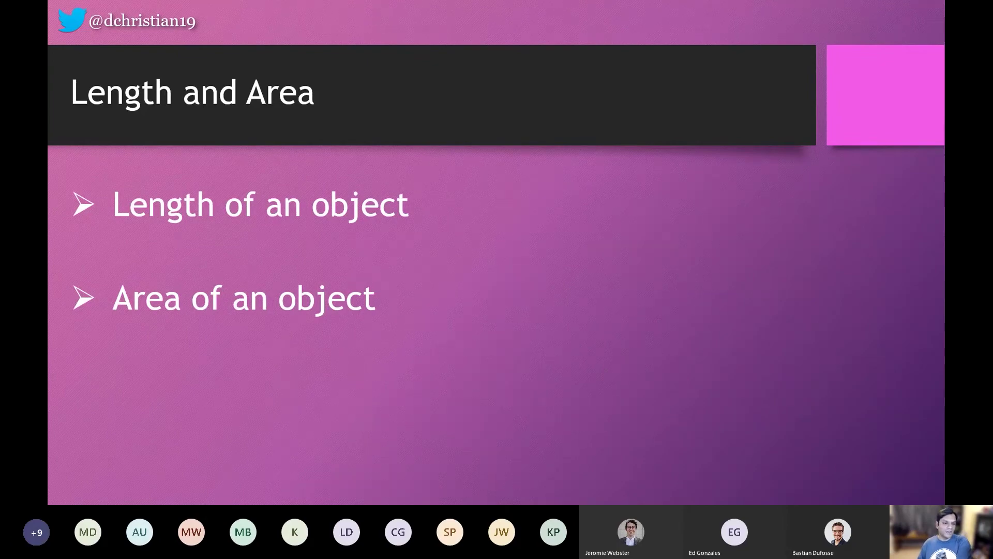
pyautogui.press('Right')
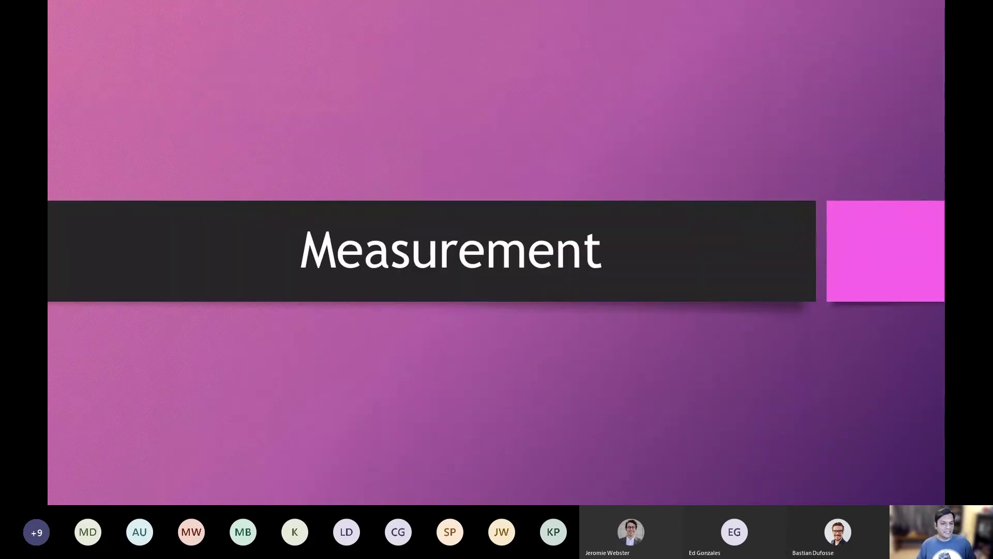
pyautogui.press('Right')
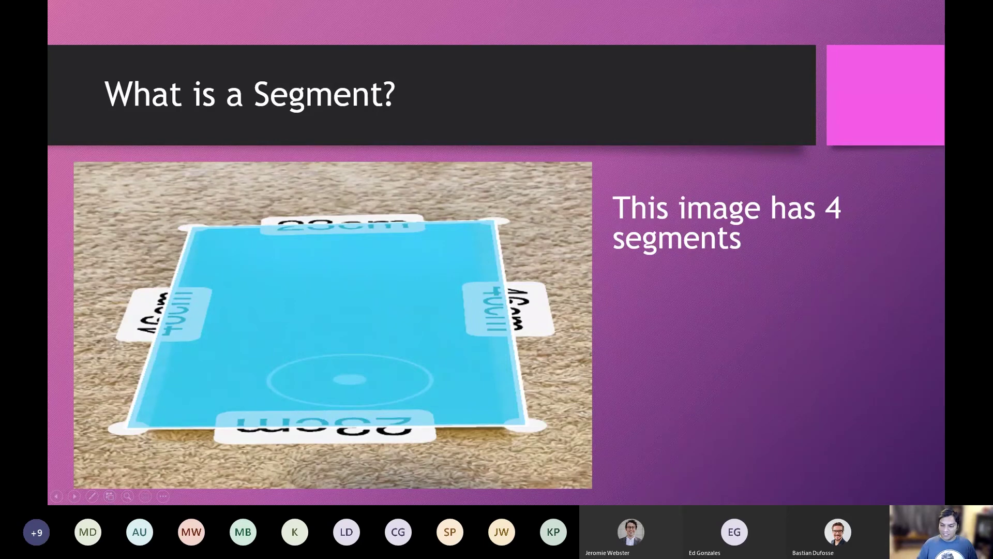
pyautogui.hotkey('alt', 'Tab')
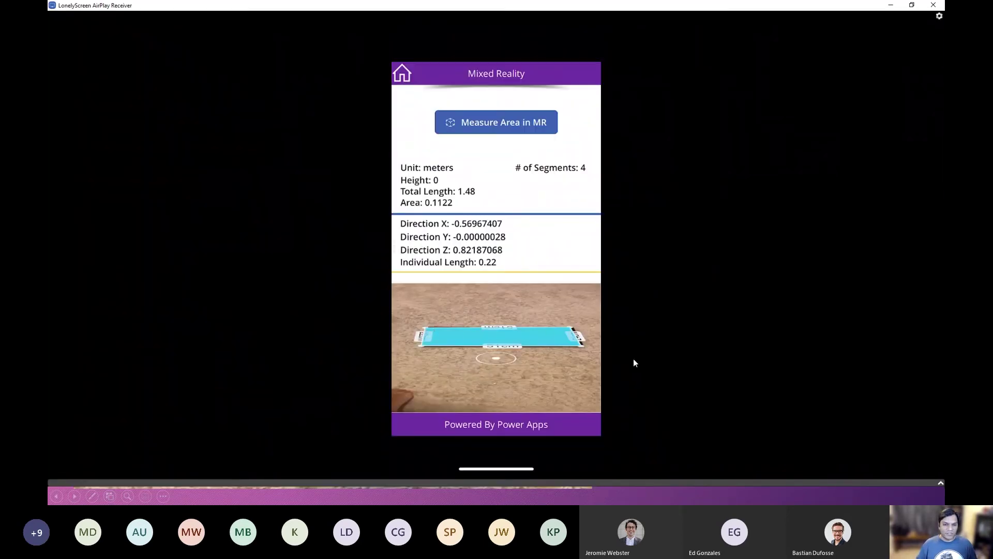
pyautogui.click(810, 496)
pyautogui.click(742, 232)
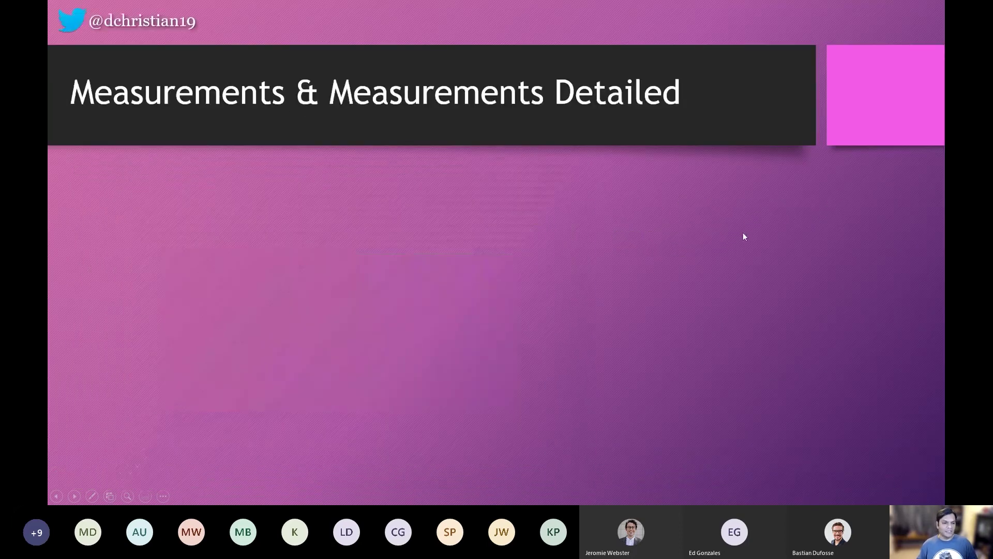
pyautogui.click(742, 236)
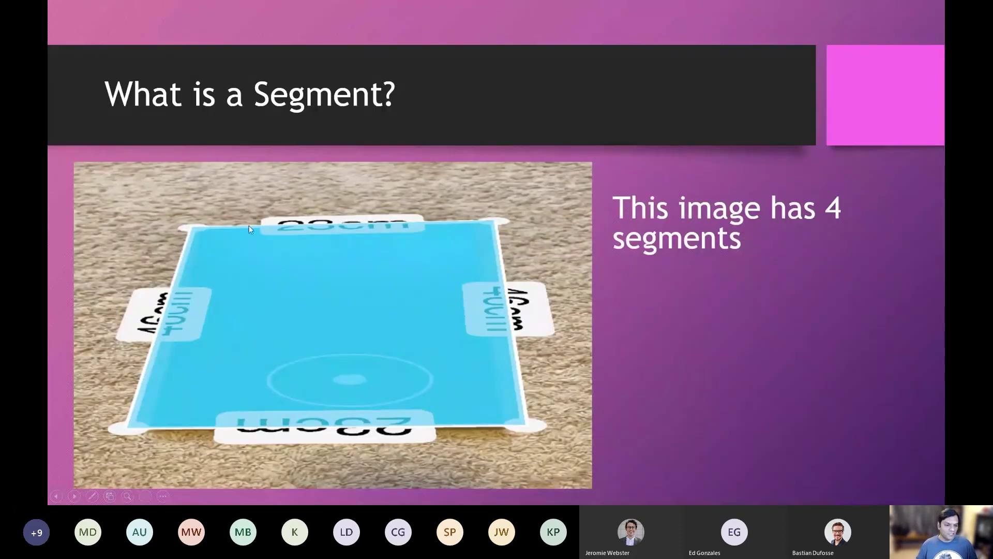